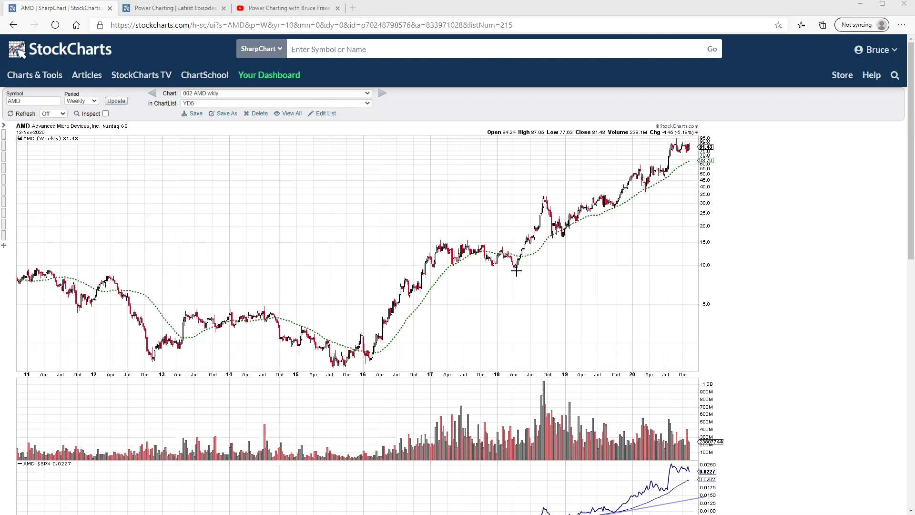
Annotate the weekly AMD chart with a blue trendline from the early-2016 low along the rising lows to late 2020, and save it
scroll(517, 271, "down", 3)
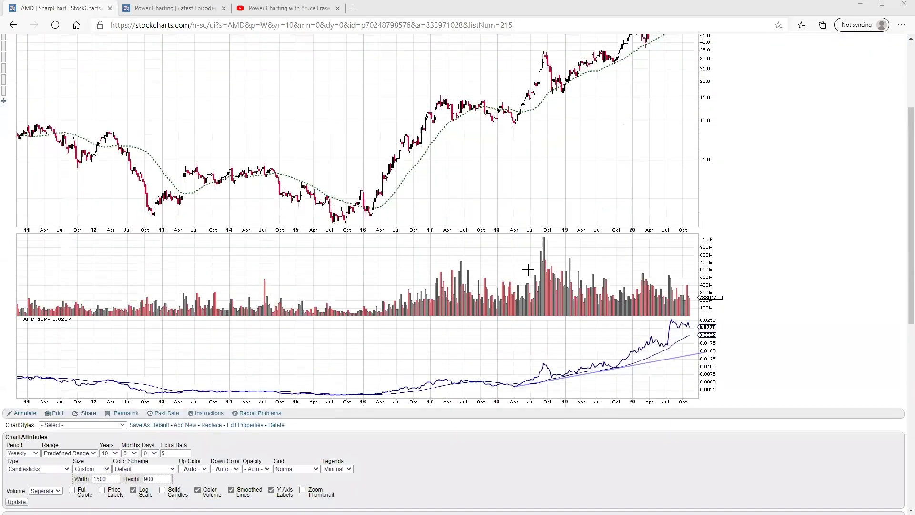
left_click(22, 414)
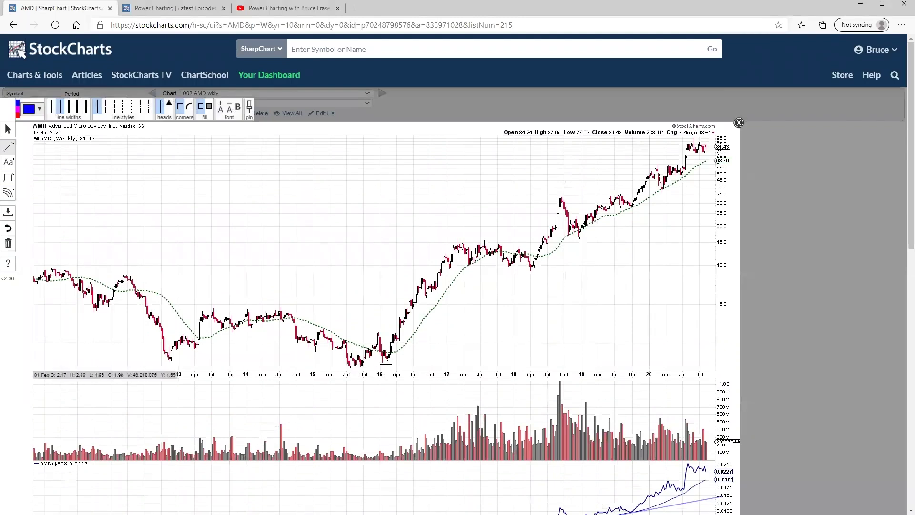
mouse_move(389, 361)
left_mouse_down()
mouse_move(505, 331)
mouse_move(570, 288)
mouse_move(535, 272)
mouse_move(717, 158)
left_mouse_up()
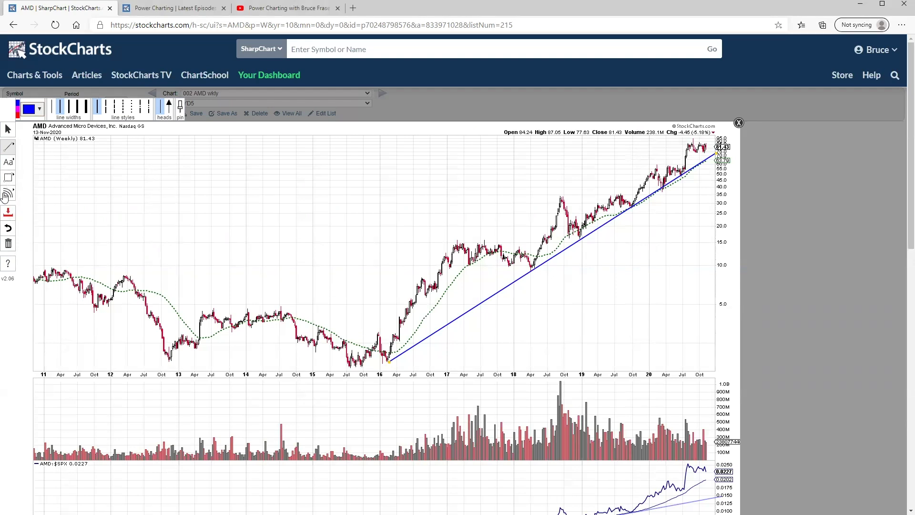
left_click(13, 216)
left_click(7, 131)
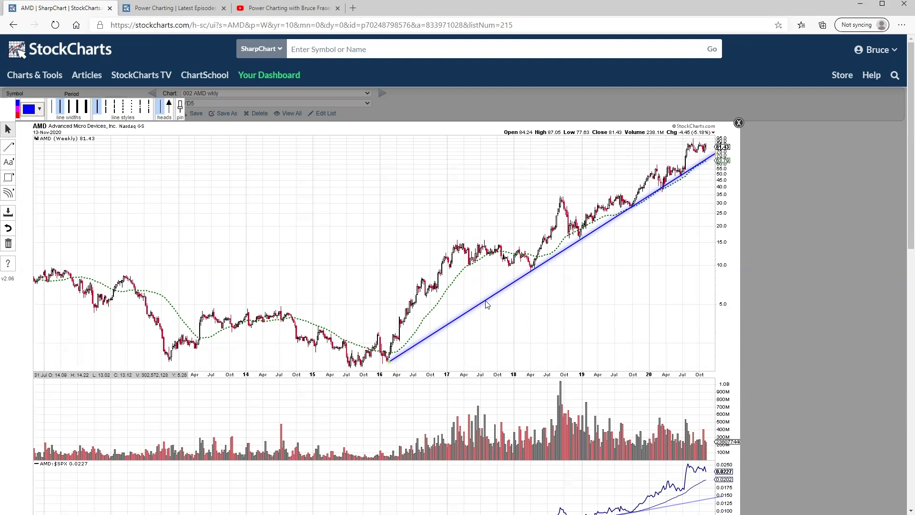
Try a shortened parallel copy of the blue trendline starting at the early-2017 high, and delete the copy
left_click_drag(485, 300, 401, 283)
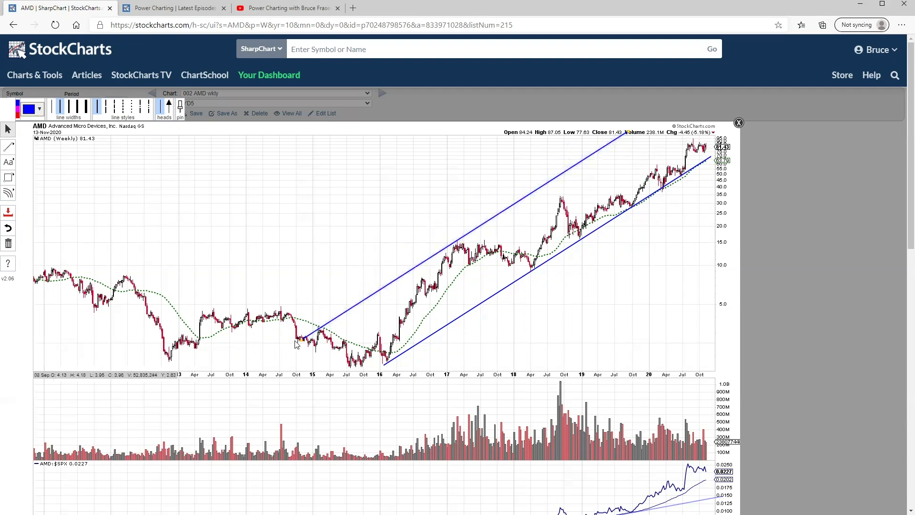
left_click_drag(302, 341, 434, 232)
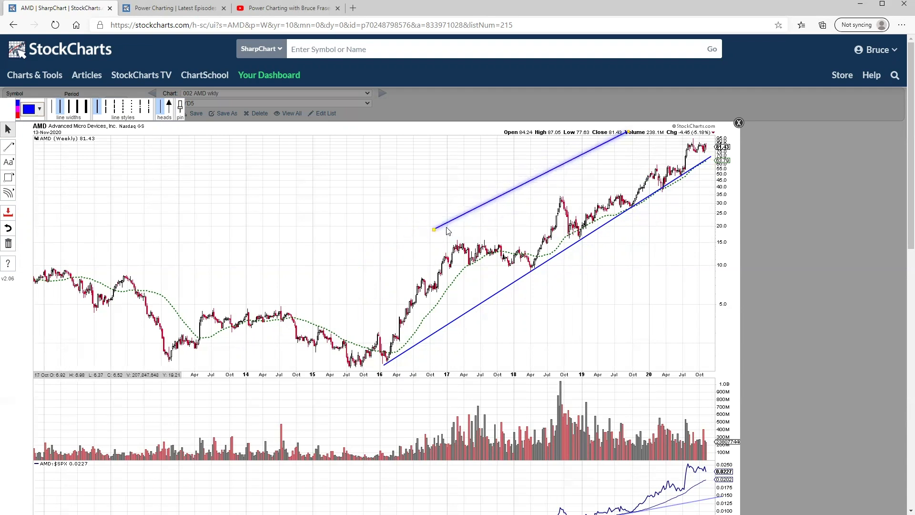
left_click_drag(452, 243, 454, 242)
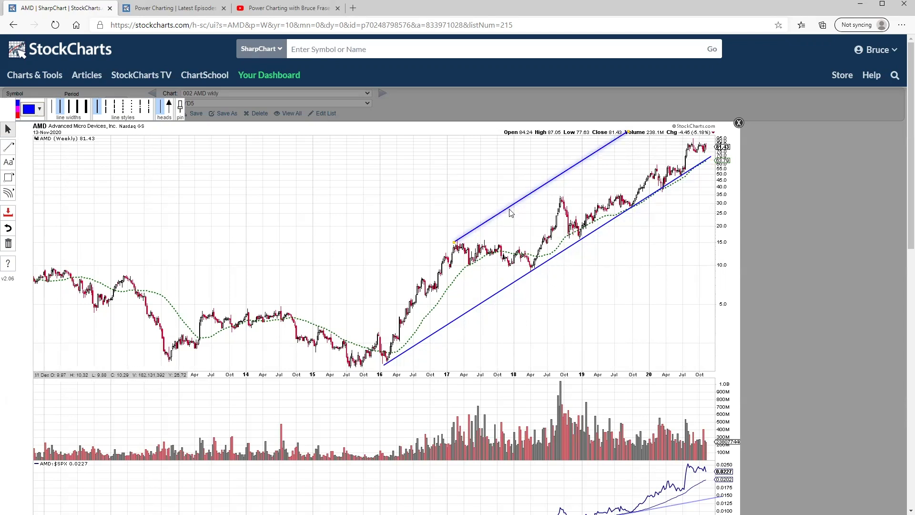
key("Delete")
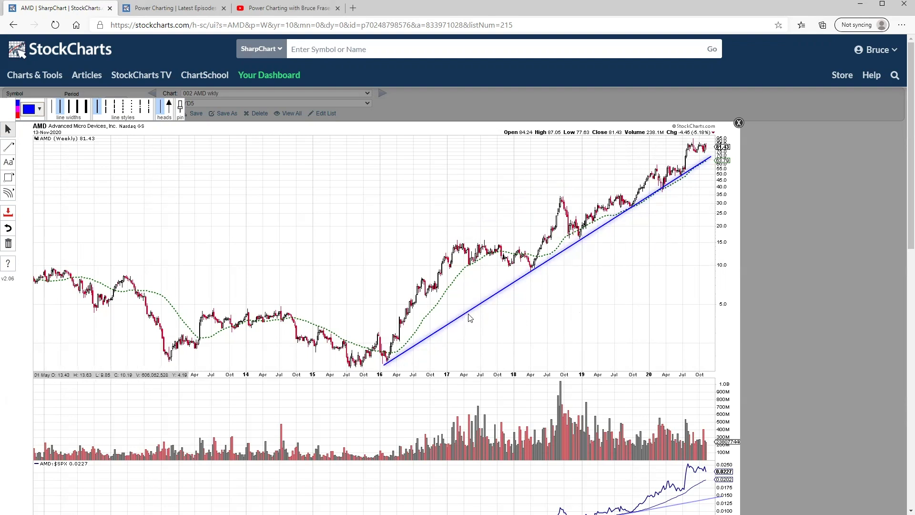
Move the long blue trendline below the price lows and colour it red
left_click_drag(470, 315, 464, 340)
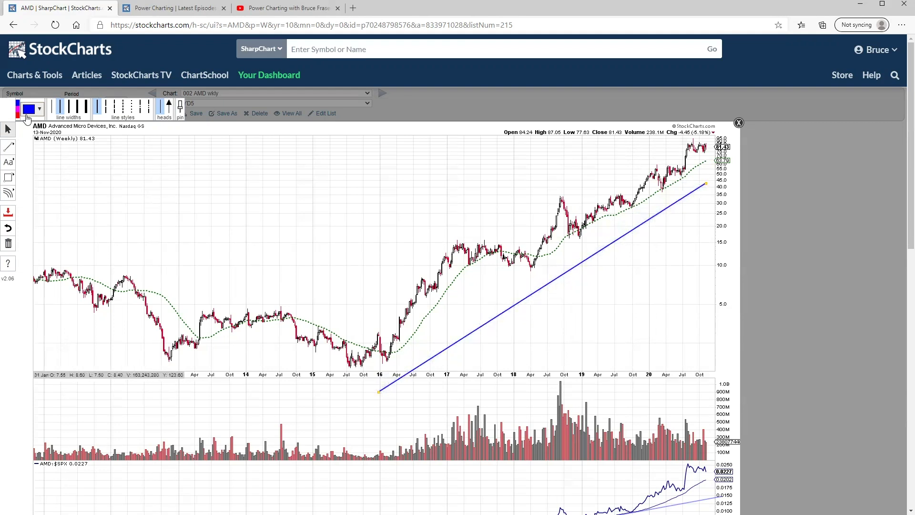
left_click(18, 115)
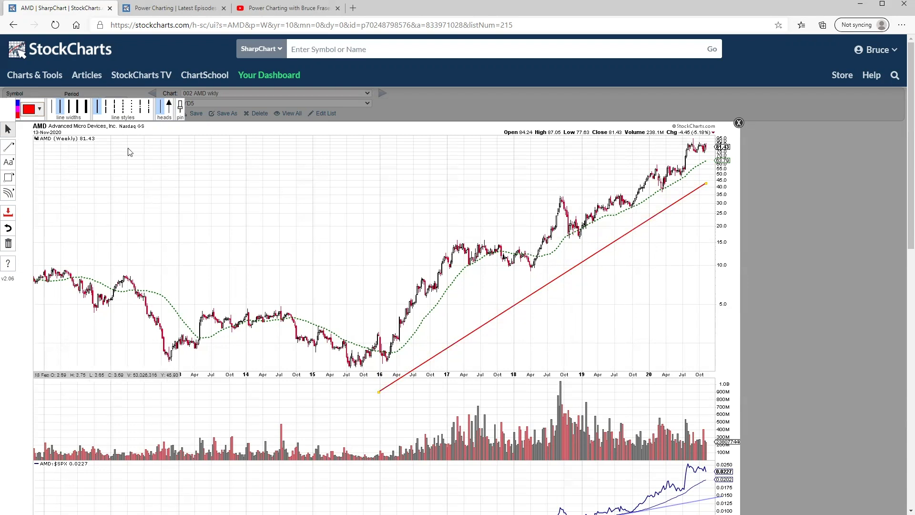
Draw a blue trendline under the lows from late 2018 to late 2020, and add a dashed parallel copy along the 2019–2020 highs
left_click(8, 148)
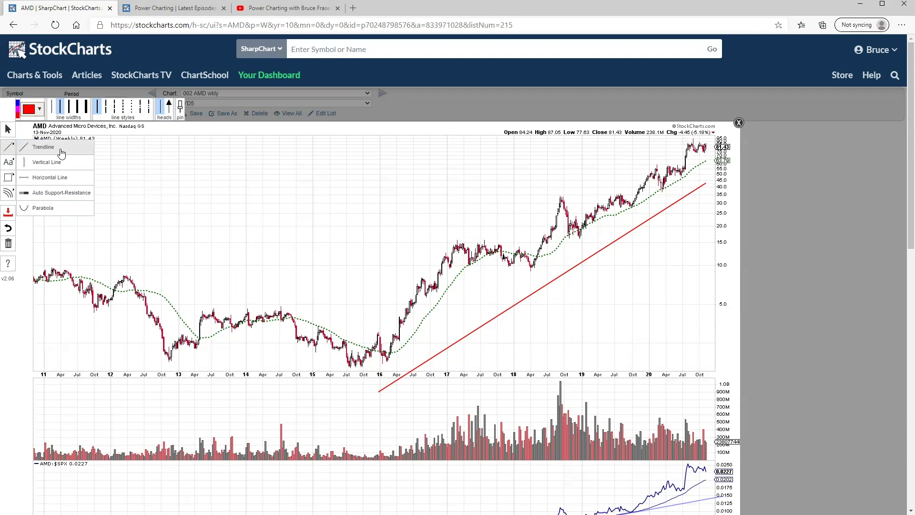
left_click(56, 152)
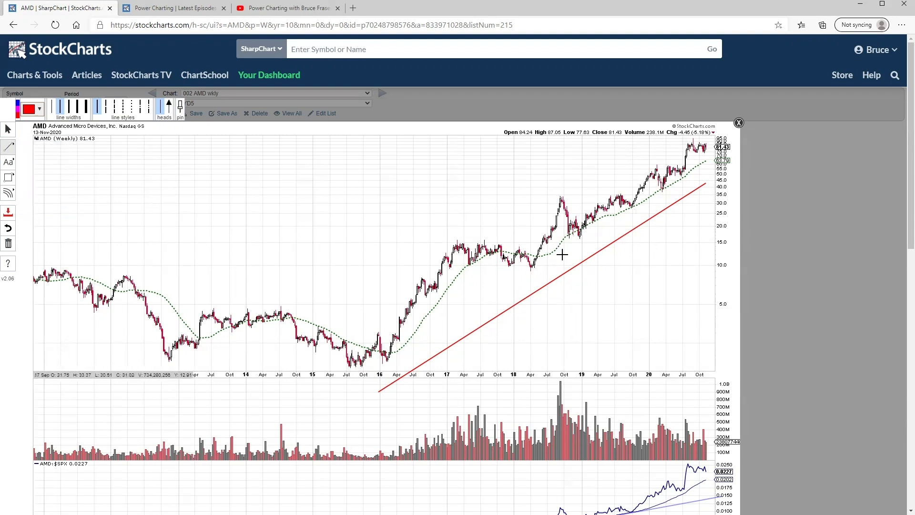
left_click_drag(577, 237, 729, 153)
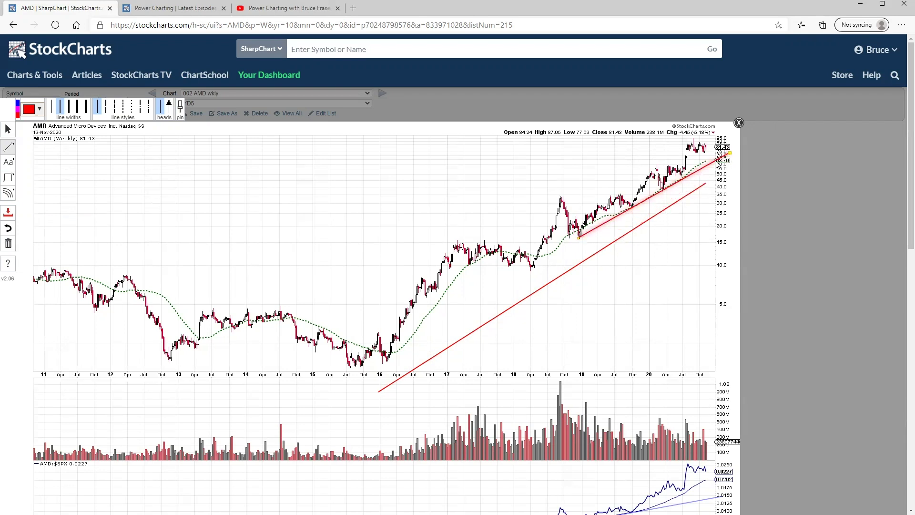
left_click(17, 103)
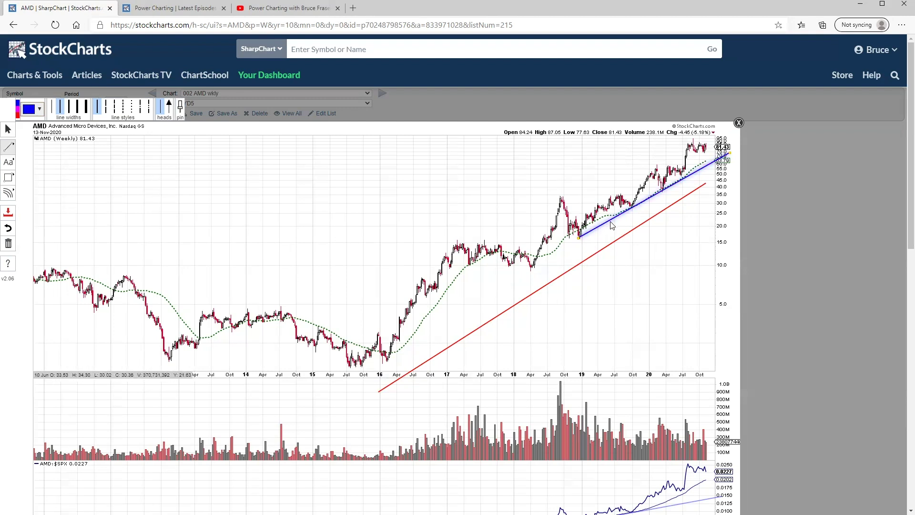
left_click_drag(612, 225, 608, 197)
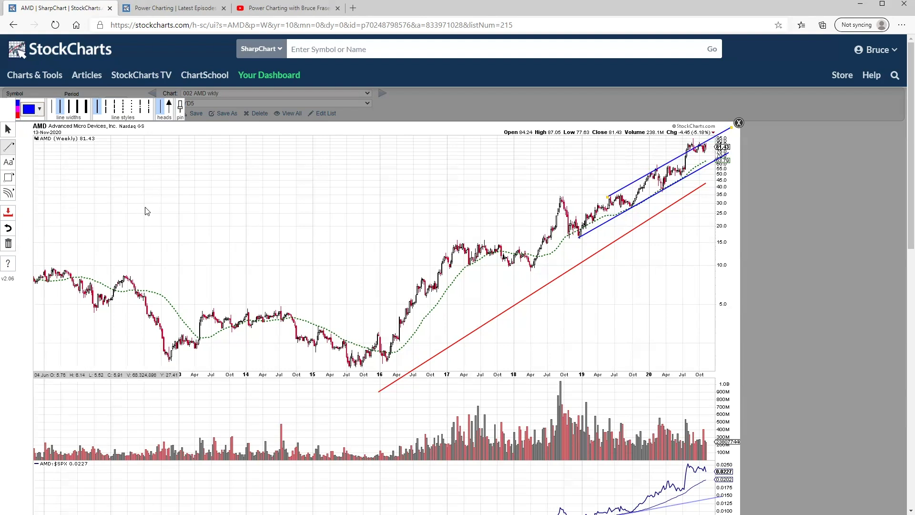
left_click(117, 107)
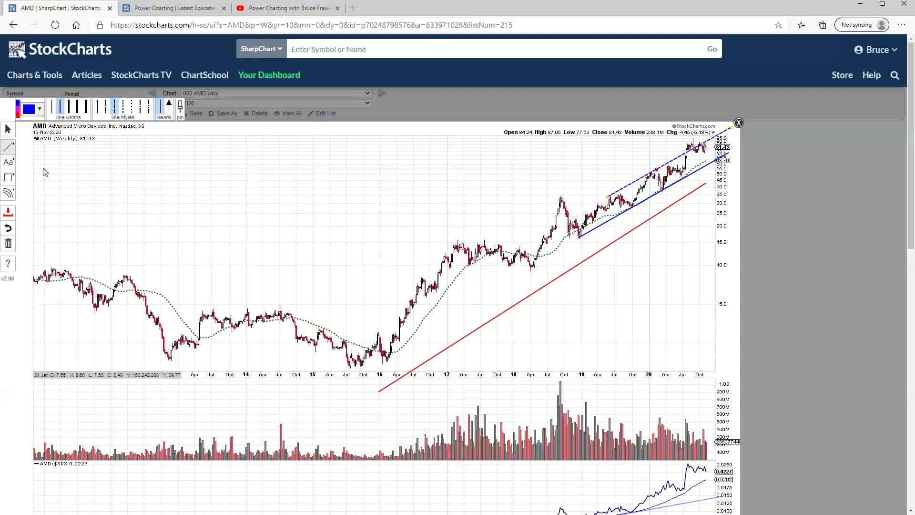
Draw a solid purple trendline from the early-2017 high across the 2018 peak to the late-2020 highs
left_click(8, 147)
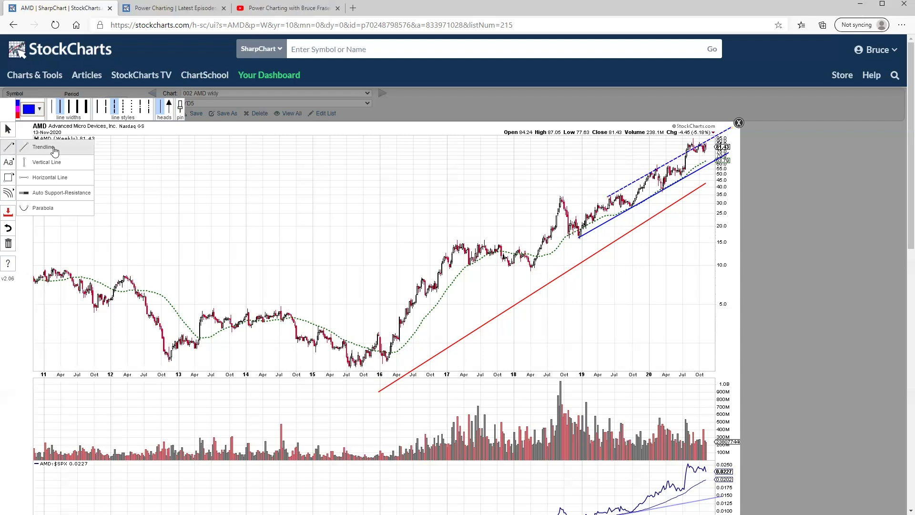
left_click(52, 148)
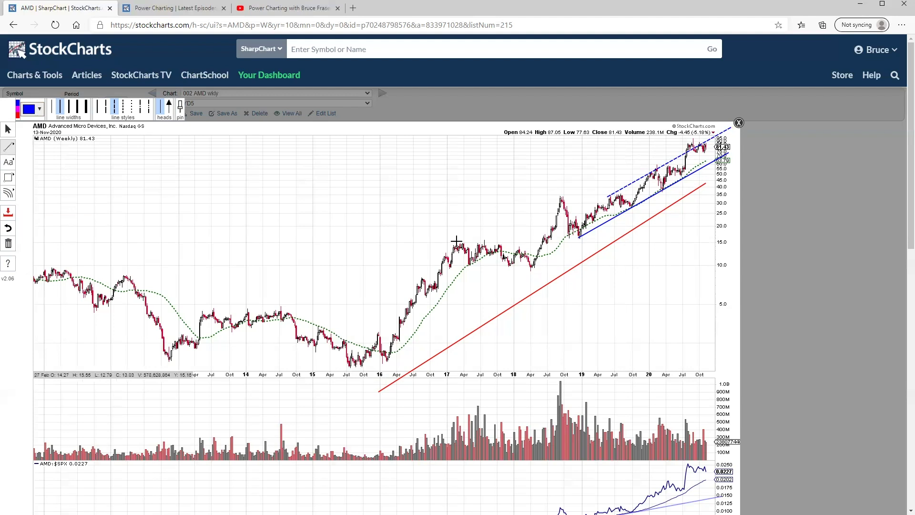
left_click_drag(457, 242, 728, 126)
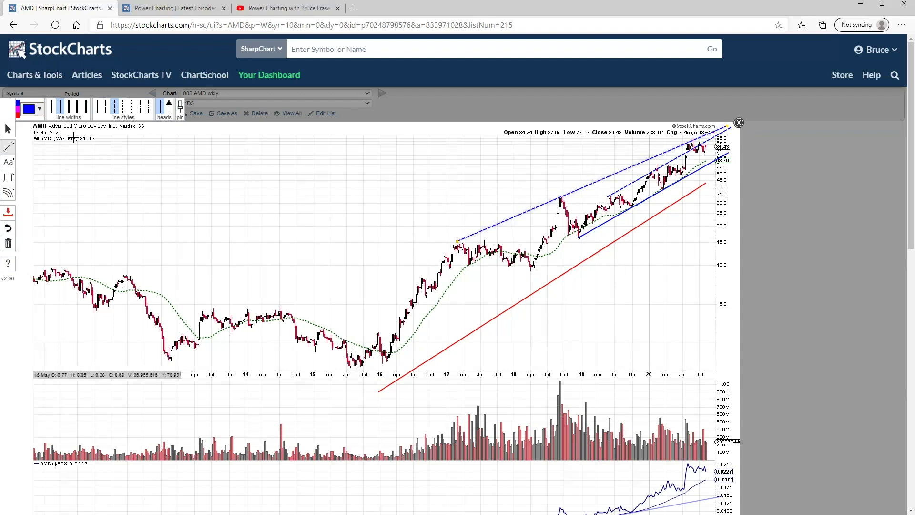
left_click(100, 107)
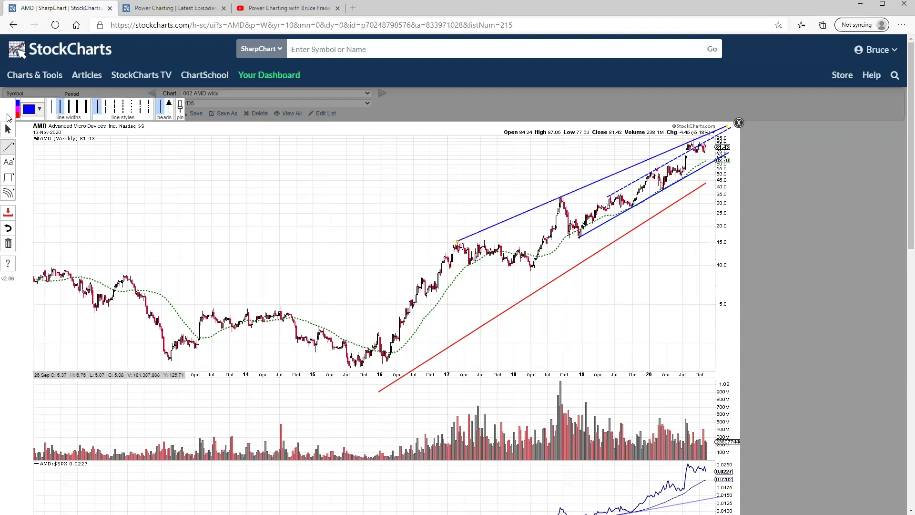
left_click(40, 110)
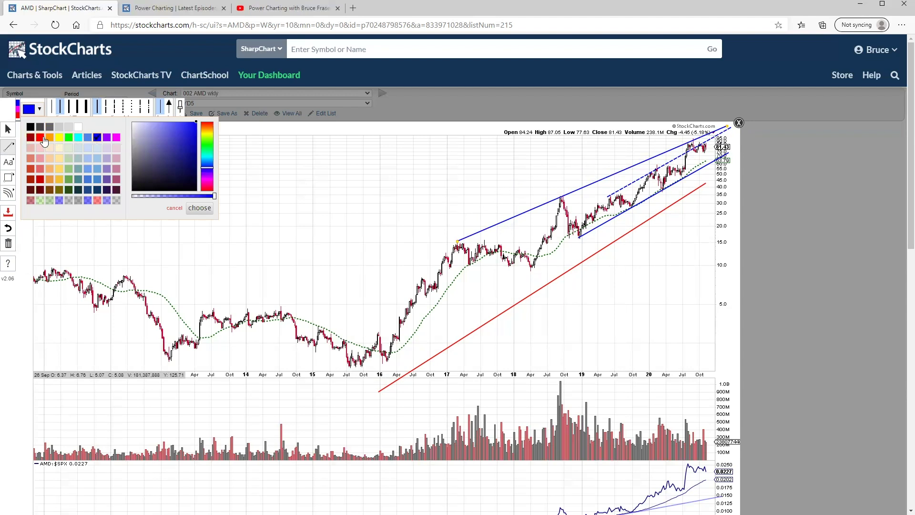
left_click(107, 139)
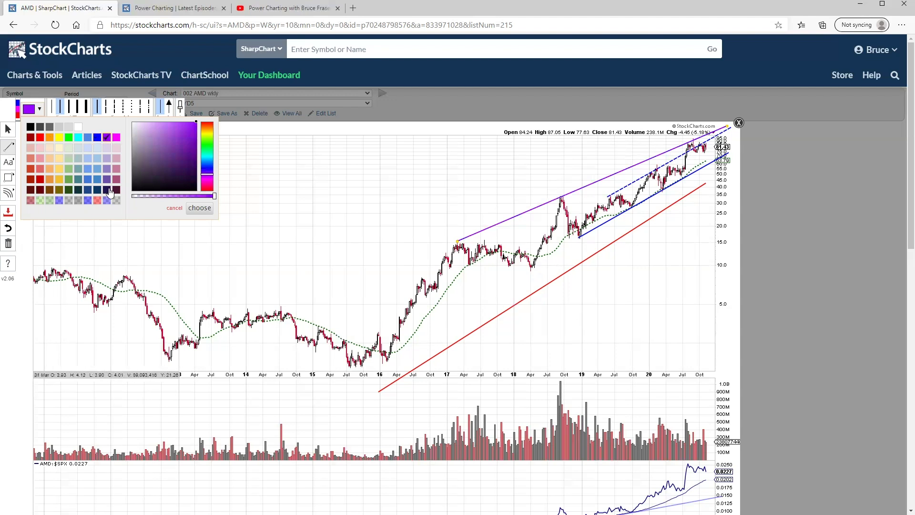
Move the red trendline back up to the price lows starting in early 2016, and save and close the annotations
left_click(7, 129)
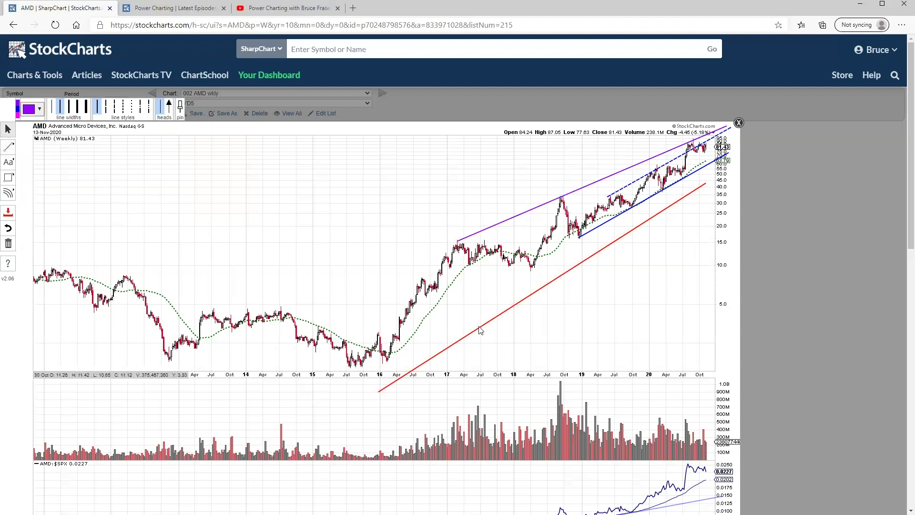
left_click_drag(481, 328, 482, 304)
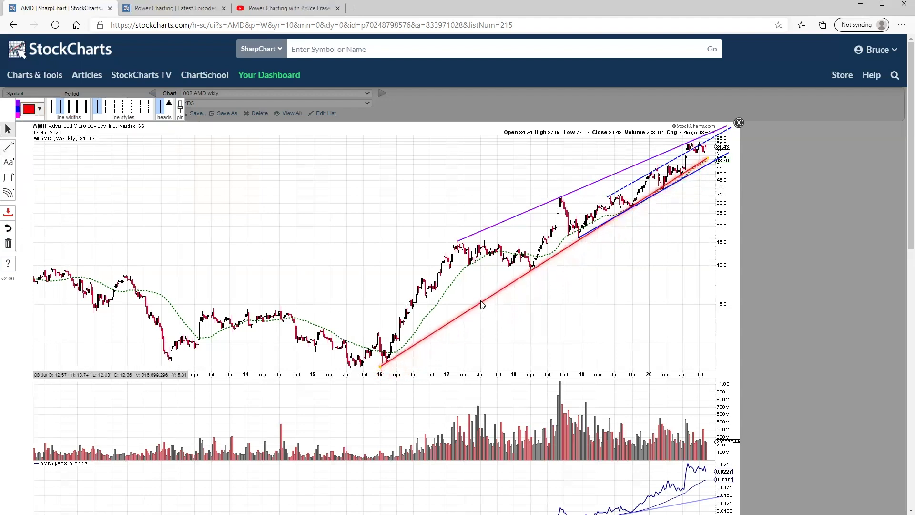
left_click(495, 304)
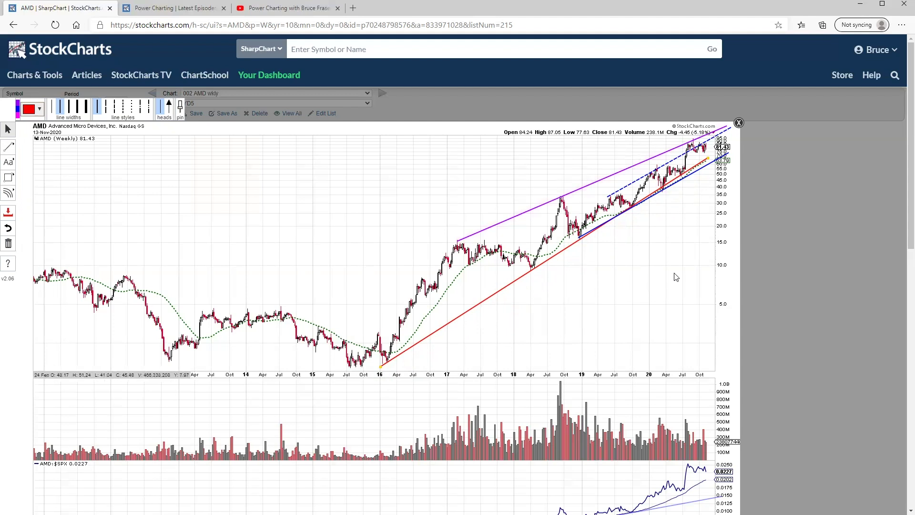
left_click(10, 216)
left_click(739, 123)
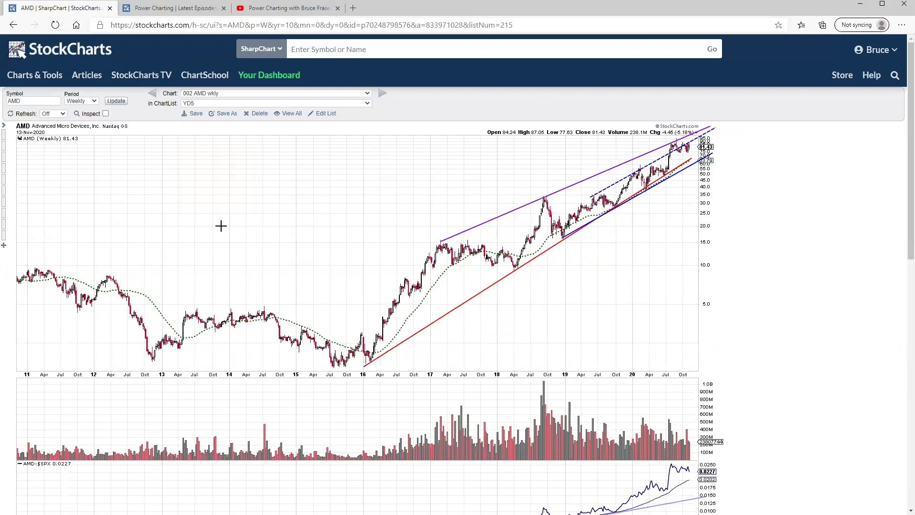
Switch the AMD chart's period to Daily and update the chart
left_click(70, 101)
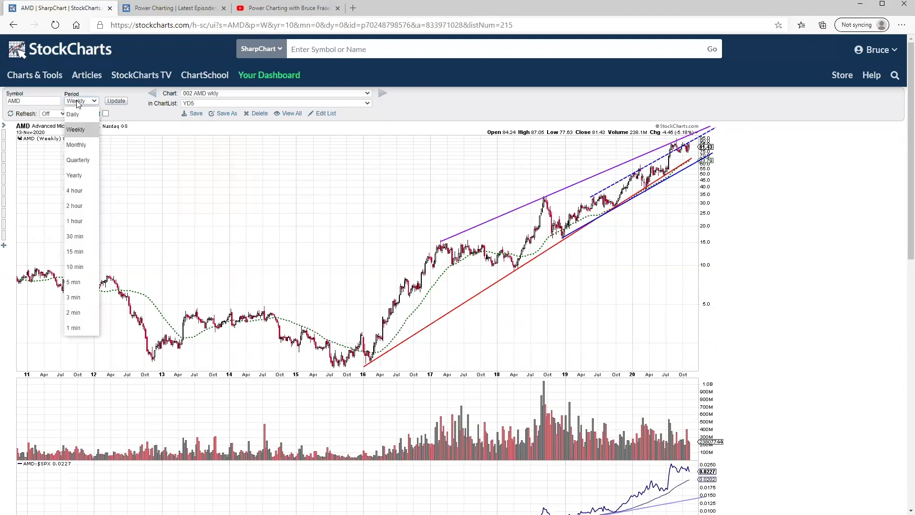
left_click(83, 119)
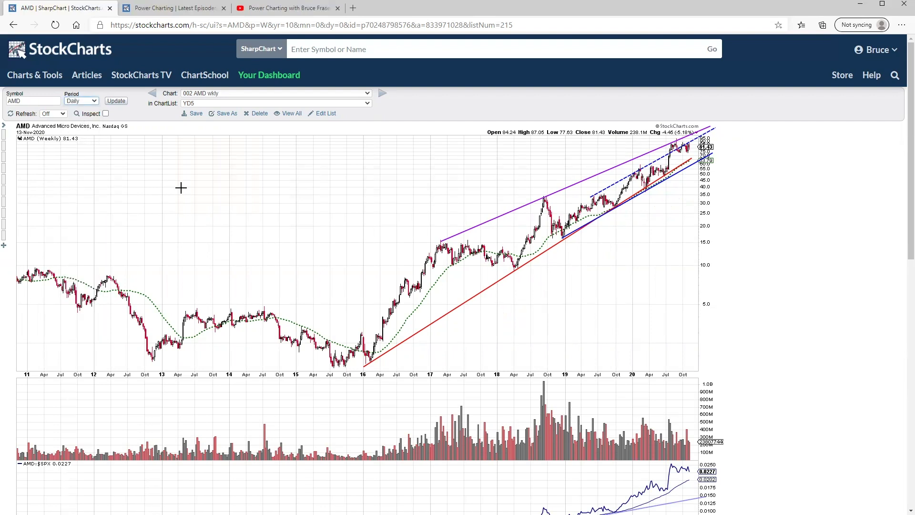
left_click(116, 101)
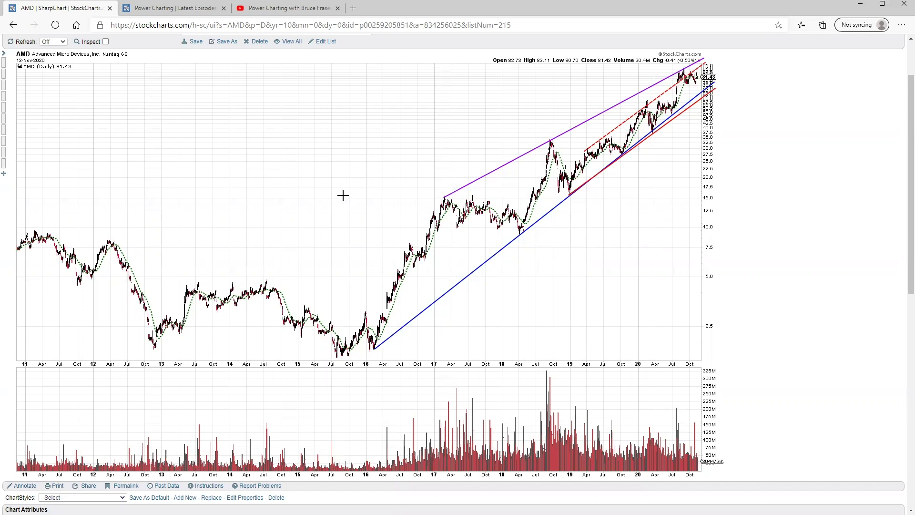
scroll(429, 224, "up", 2)
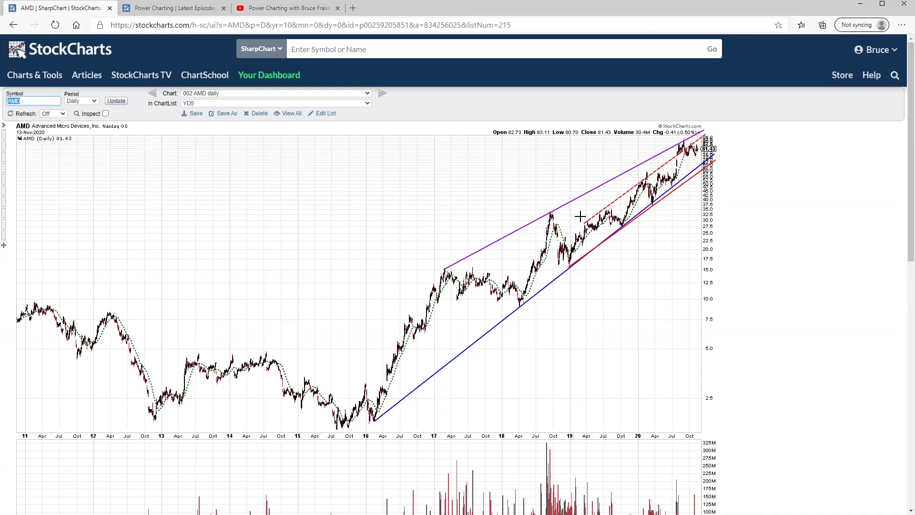
left_click(216, 95)
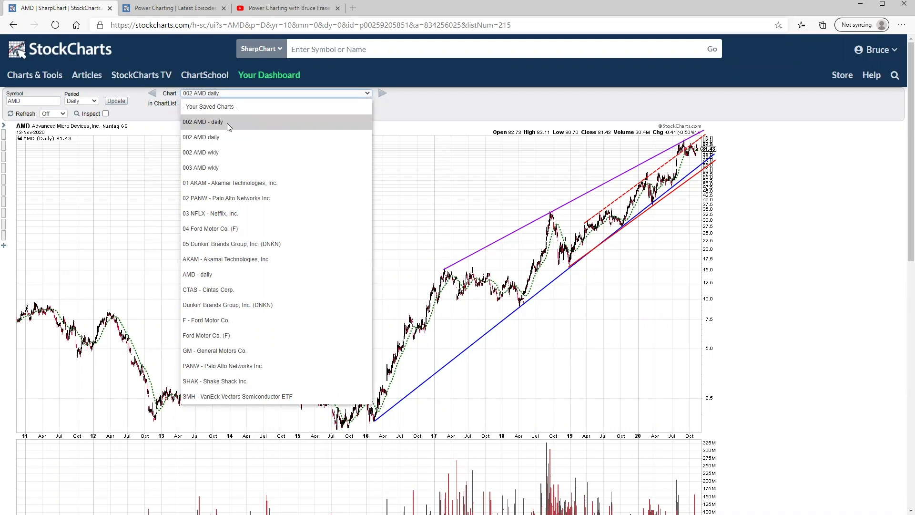
left_click(466, 180)
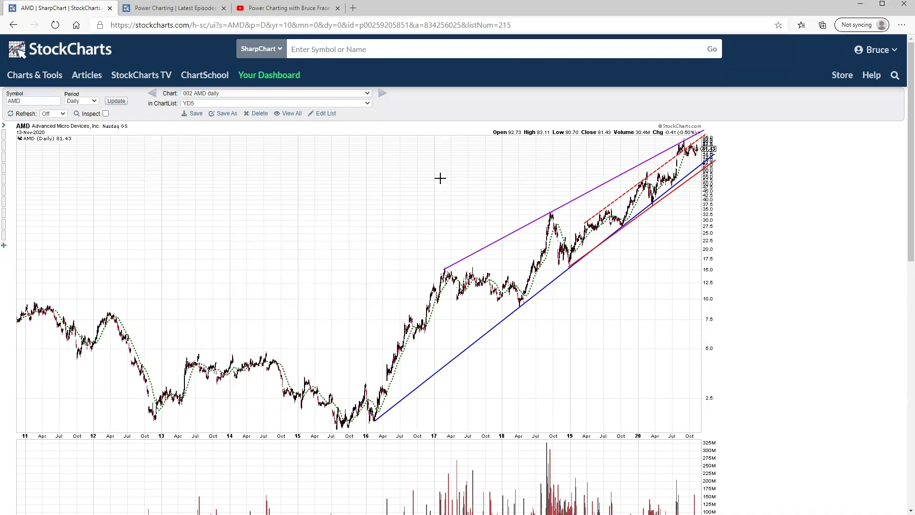
Set the AMD daily chart's predefined range to 1 year and update the chart
scroll(415, 207, "down", 3)
scroll(415, 207, "down", 3)
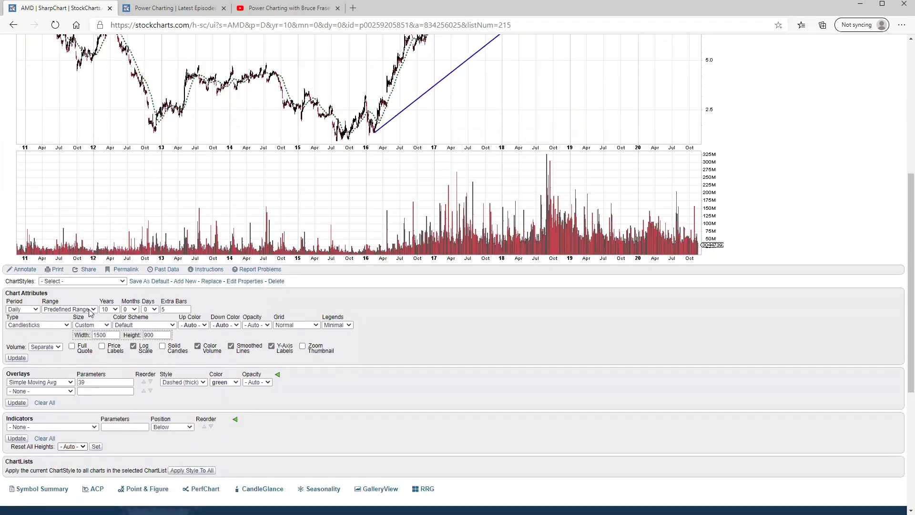
left_click(115, 310)
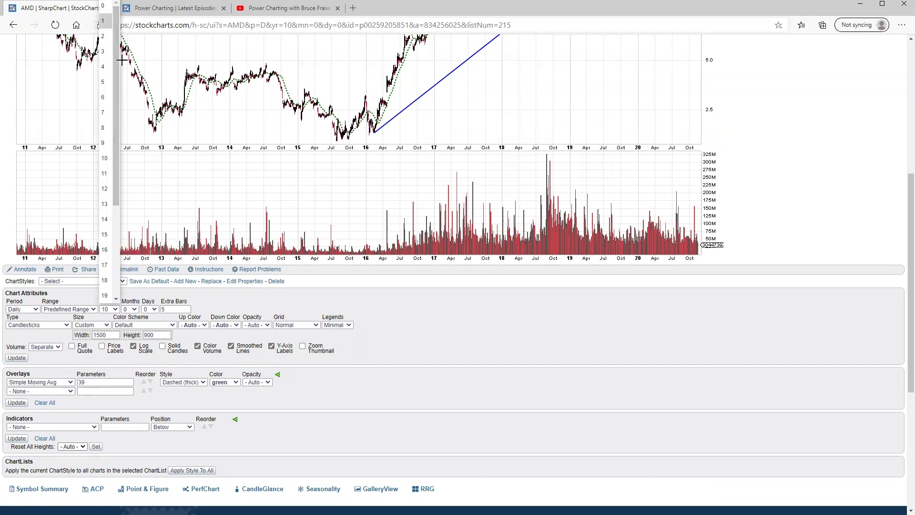
left_click(105, 21)
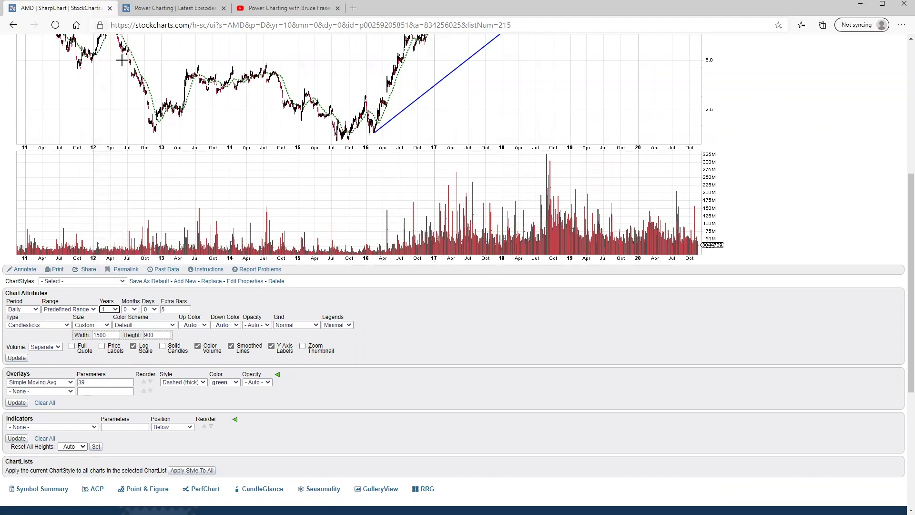
left_click(16, 358)
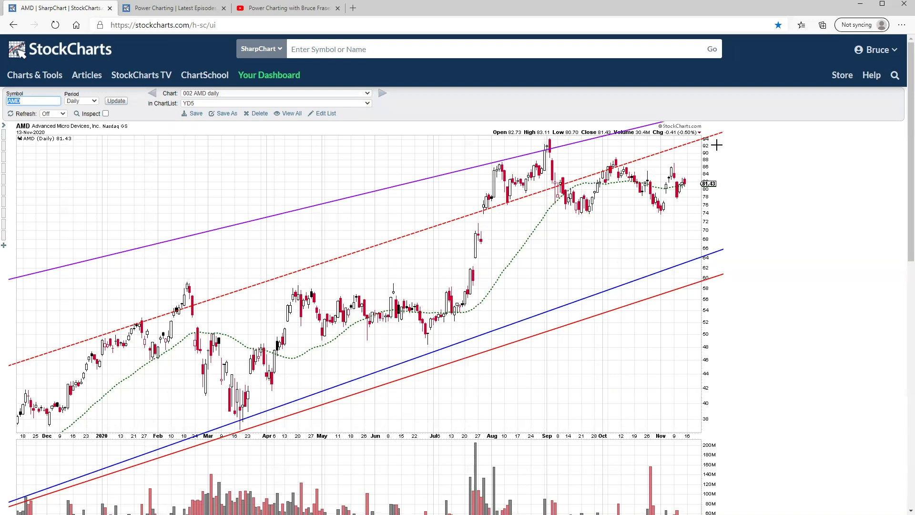
Annotate a black horizontal line along the August–November 2020 highs at about 87, and add a parallel copy along the lows at about 76
scroll(433, 227, "down", 2)
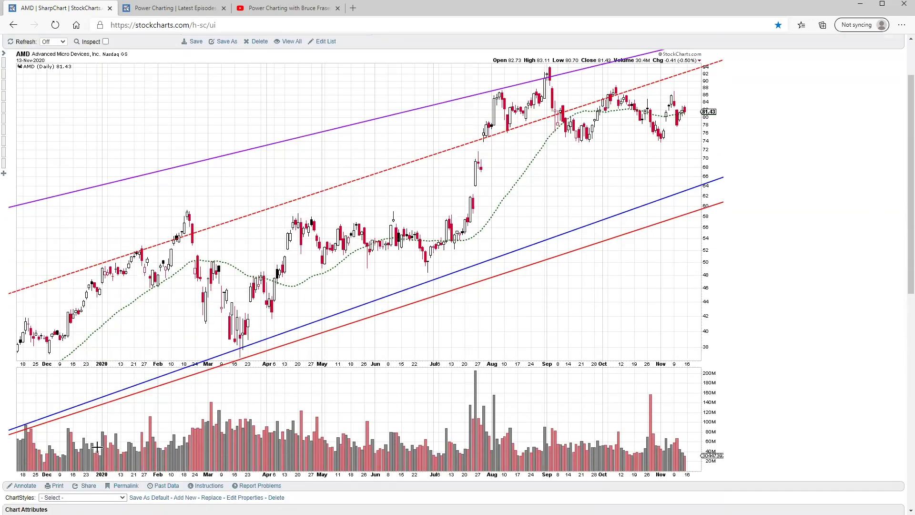
left_click(22, 486)
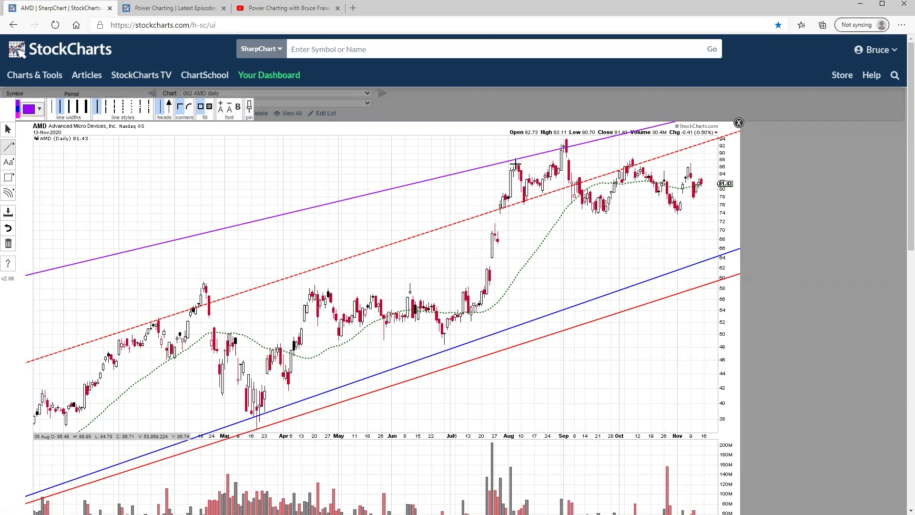
left_click_drag(515, 164, 733, 167)
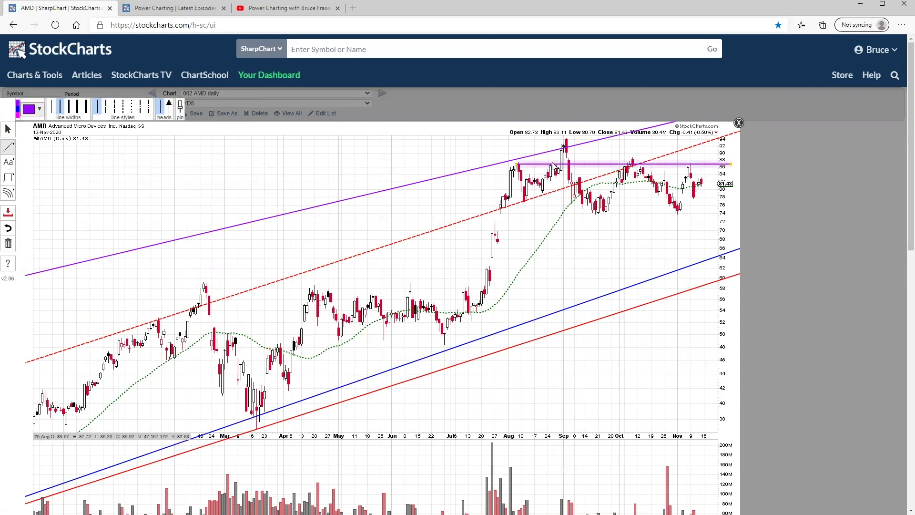
left_click(41, 115)
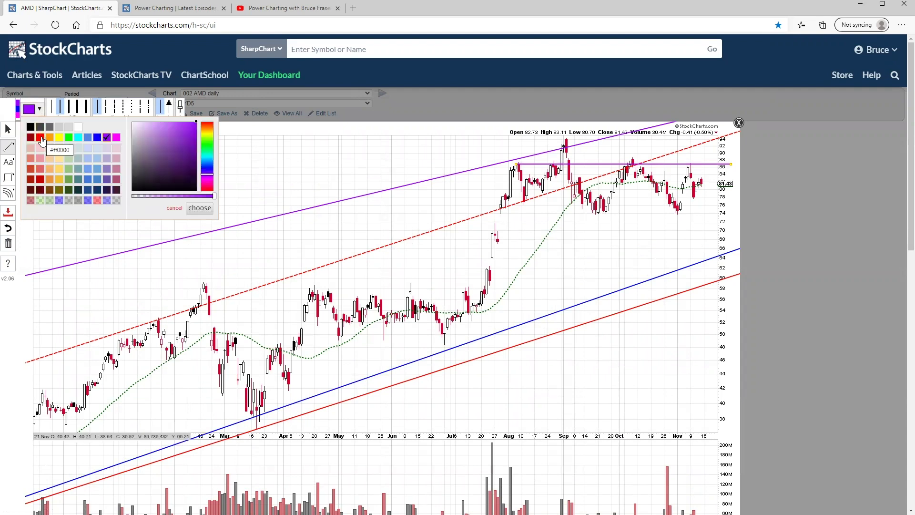
left_click(32, 128)
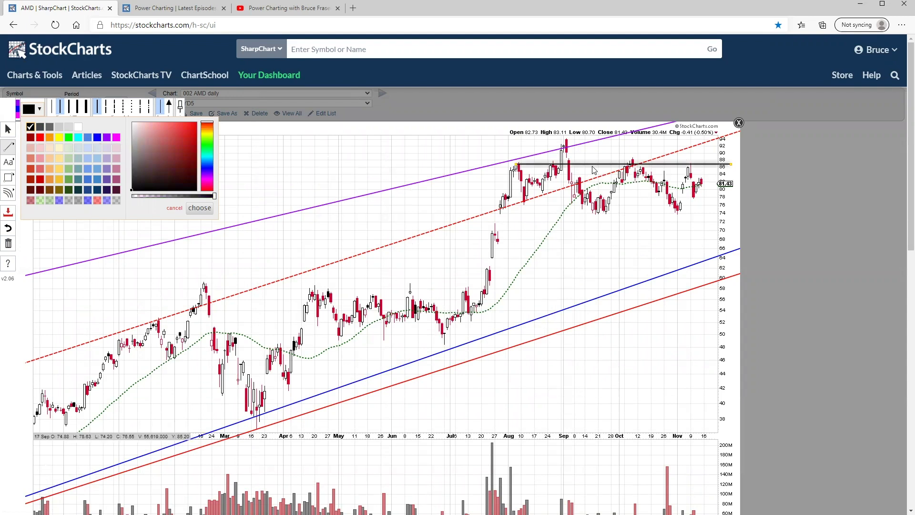
left_click_drag(594, 169, 589, 210)
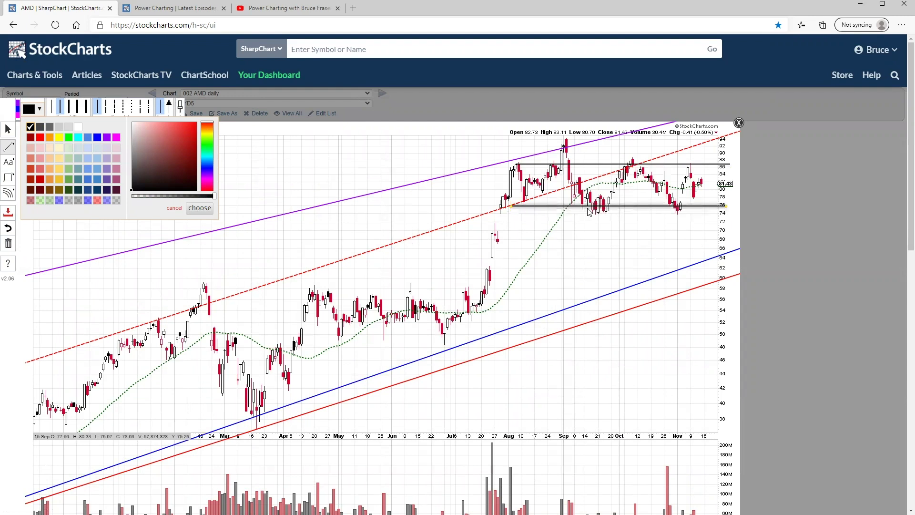
left_click(589, 212)
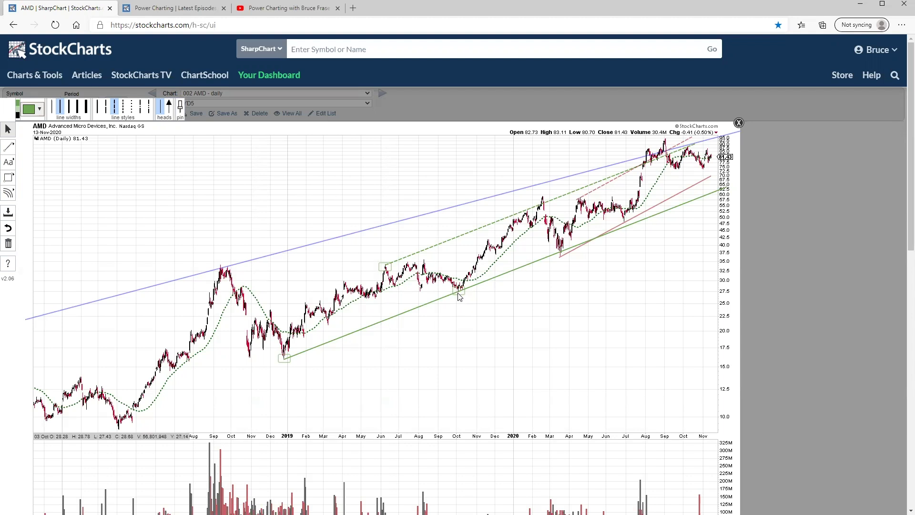
left_click(387, 270)
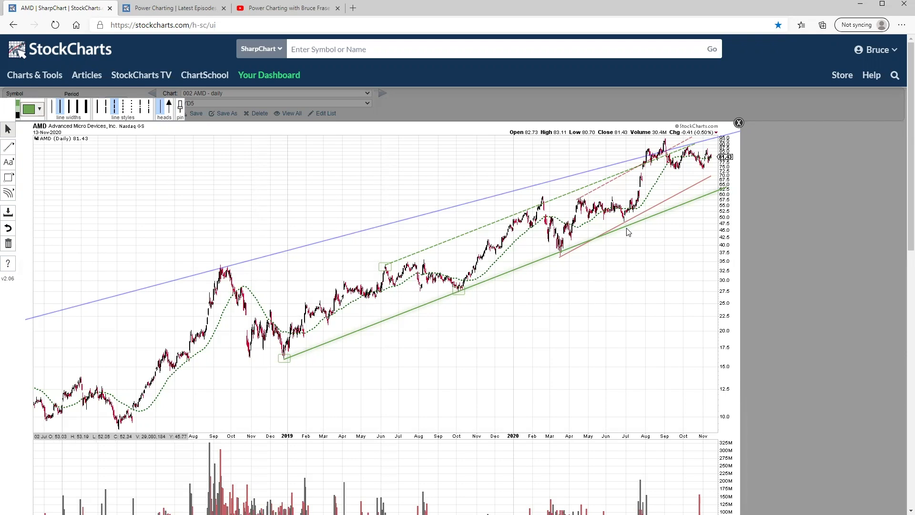
left_click(562, 258)
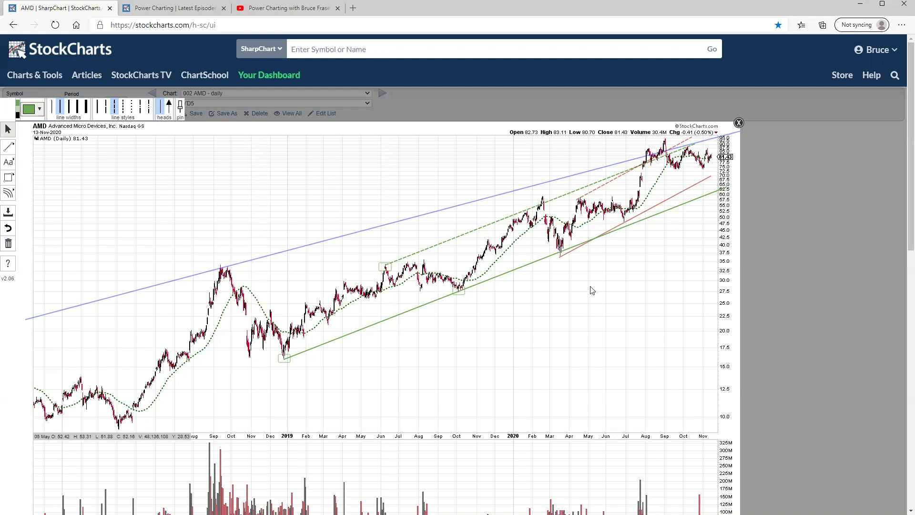
Close the annotations on the three-year AMD chart, set its range to 1 year, and update the chart
left_click(740, 124)
scroll(620, 217, "down", 3)
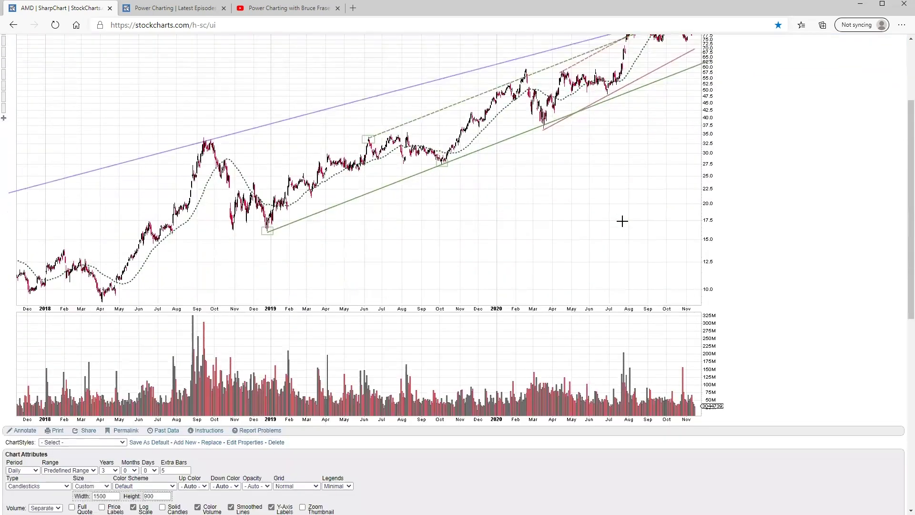
scroll(622, 220, "down", 2)
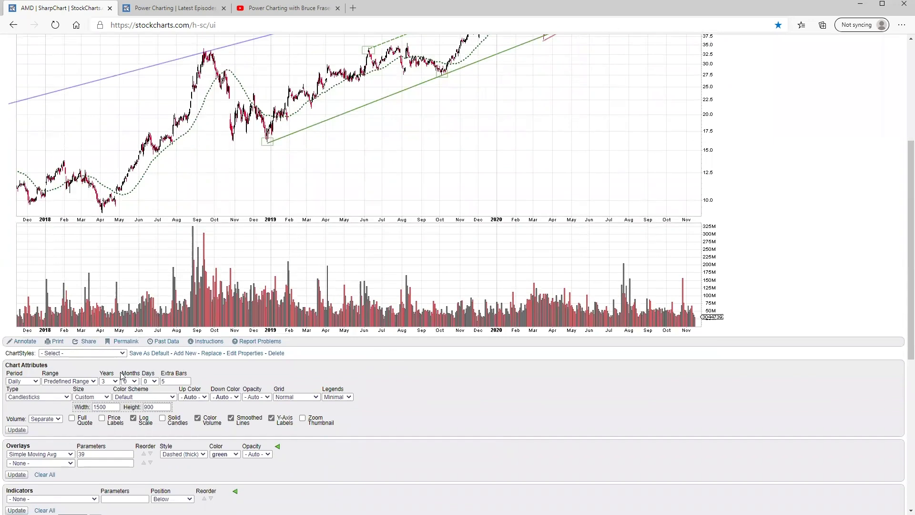
left_click(114, 386)
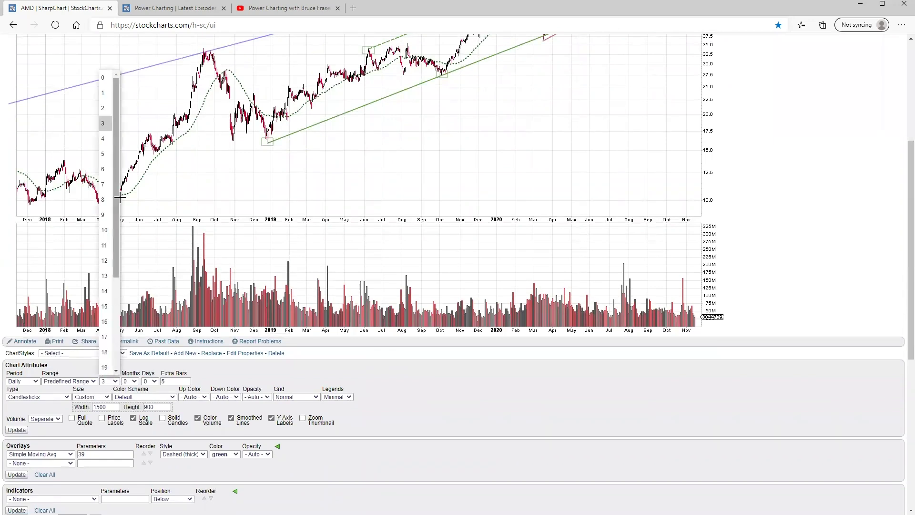
left_click(104, 93)
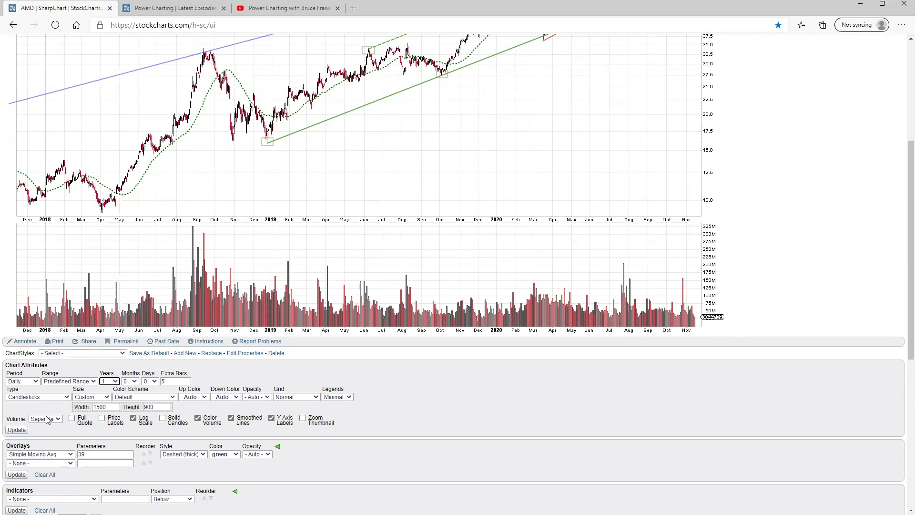
left_click(17, 430)
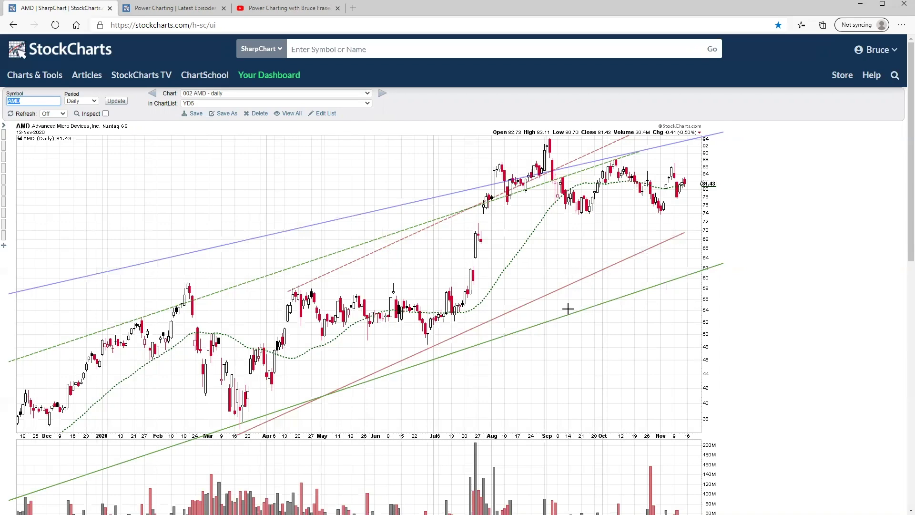
Annotate the one-year chart with a dashed green horizontal line along the August–November 2020 highs at about 87
scroll(634, 333, "down", 1)
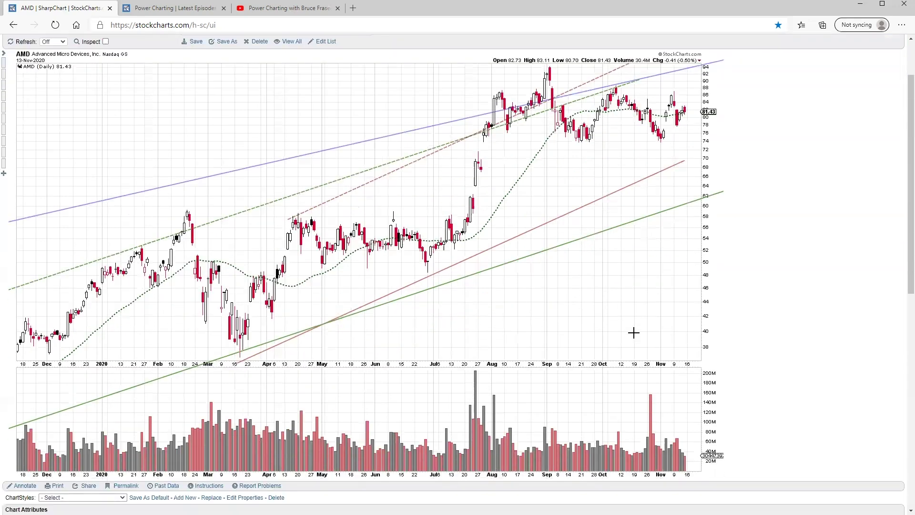
scroll(634, 333, "down", 3)
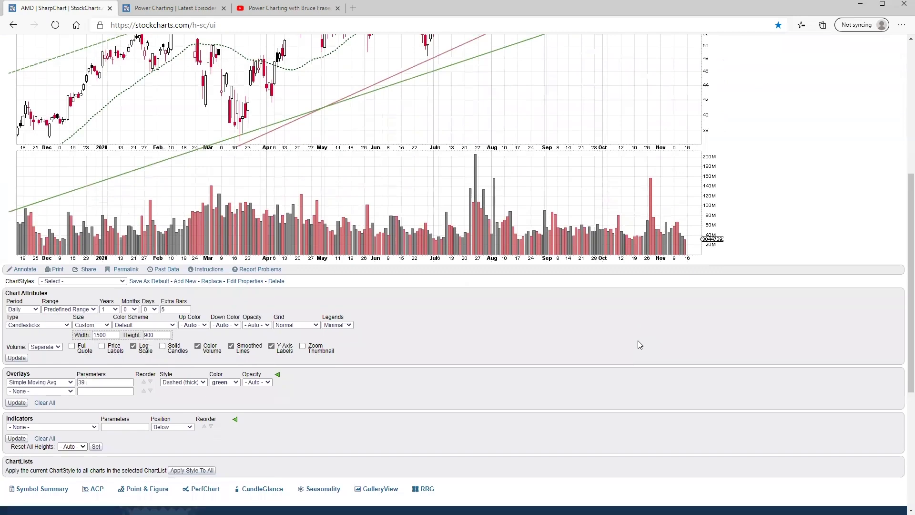
scroll(638, 341, "up", 4)
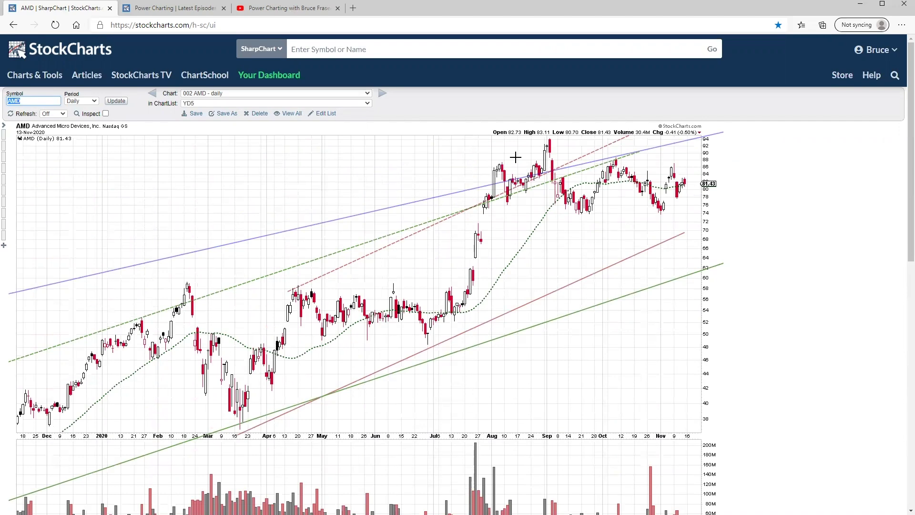
scroll(86, 195, "down", 3)
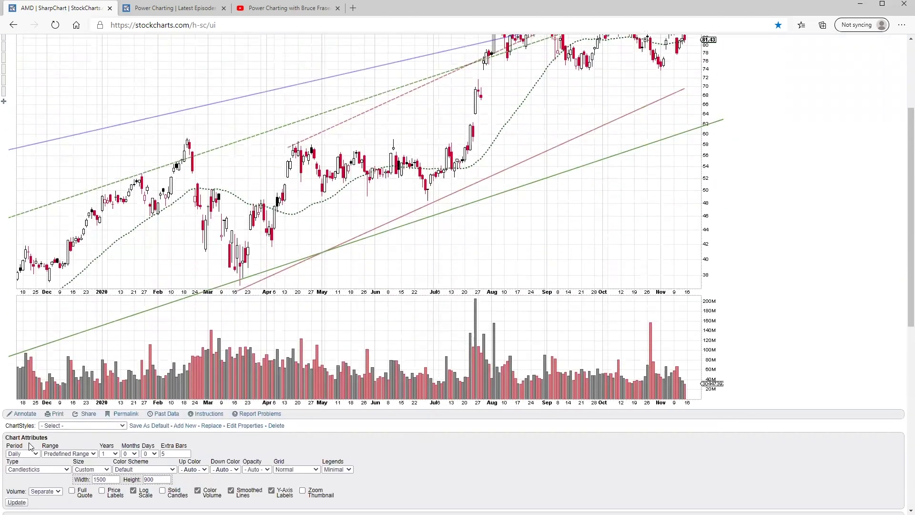
left_click(21, 414)
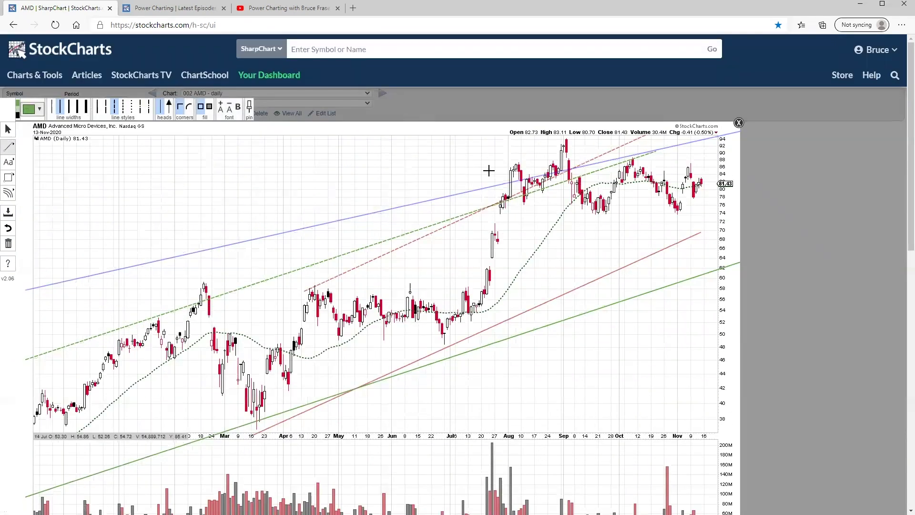
left_click_drag(514, 162, 713, 162)
key("alt+f")
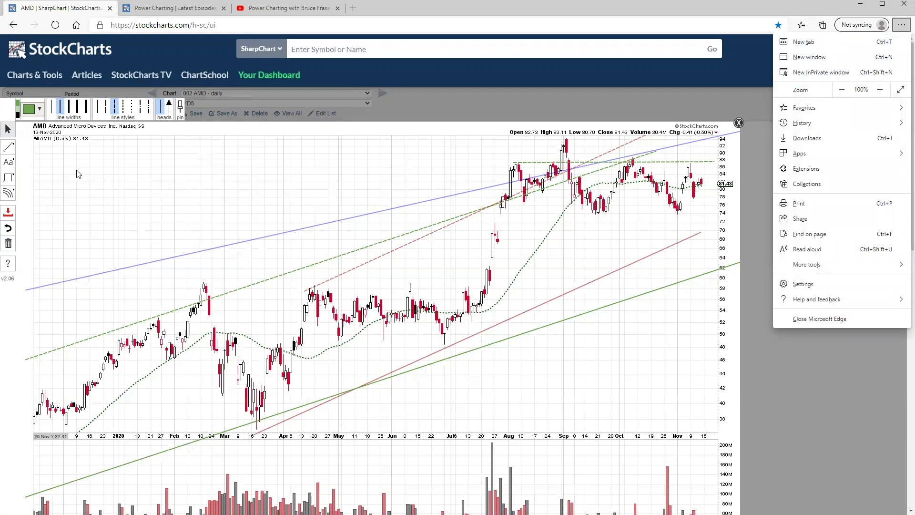
Restyle the horizontal line along the highs as solid black, and add a parallel copy along the lows at about 76
left_click(7, 130)
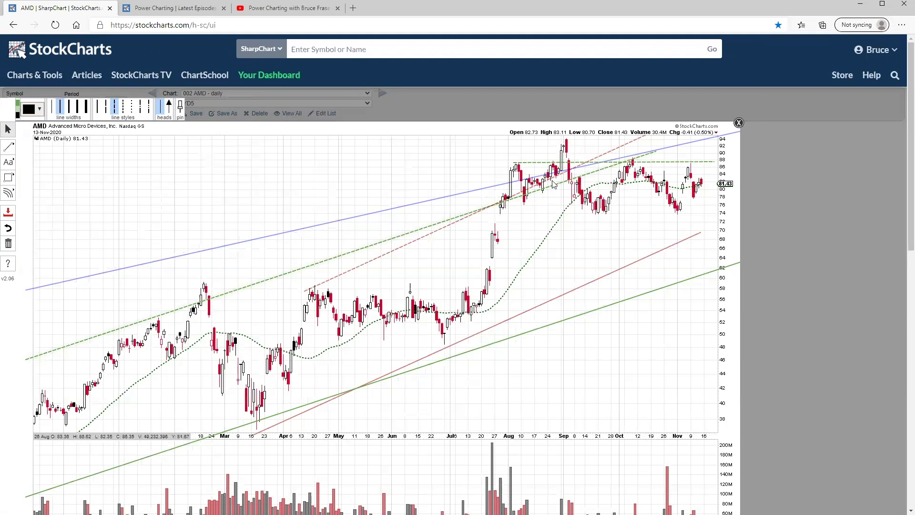
left_click(663, 162)
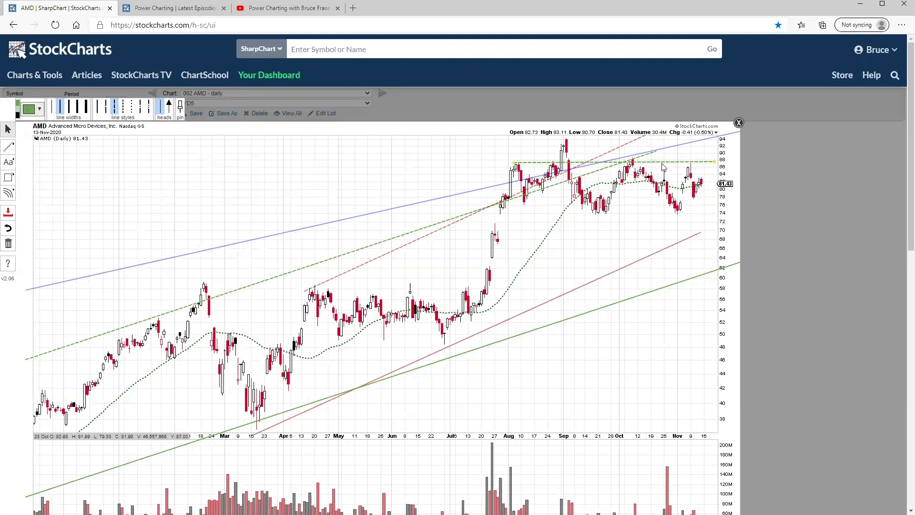
left_click(17, 115)
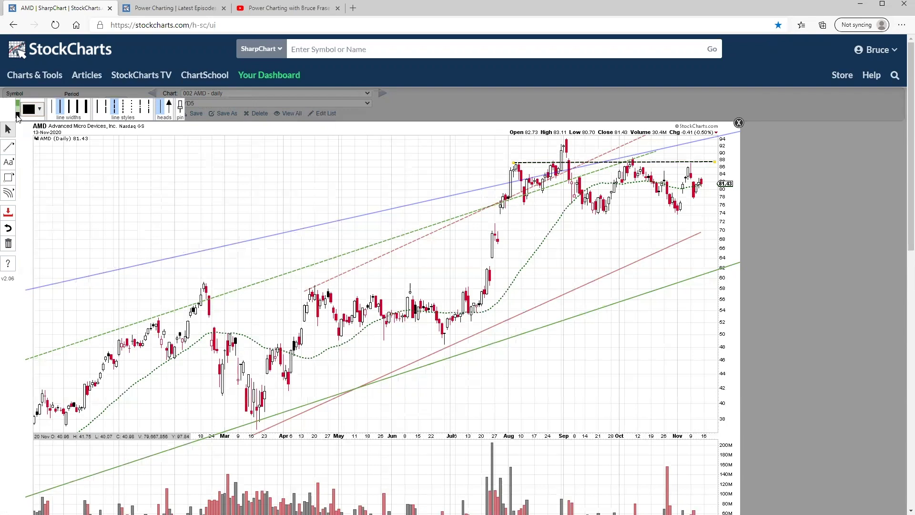
left_click(97, 108)
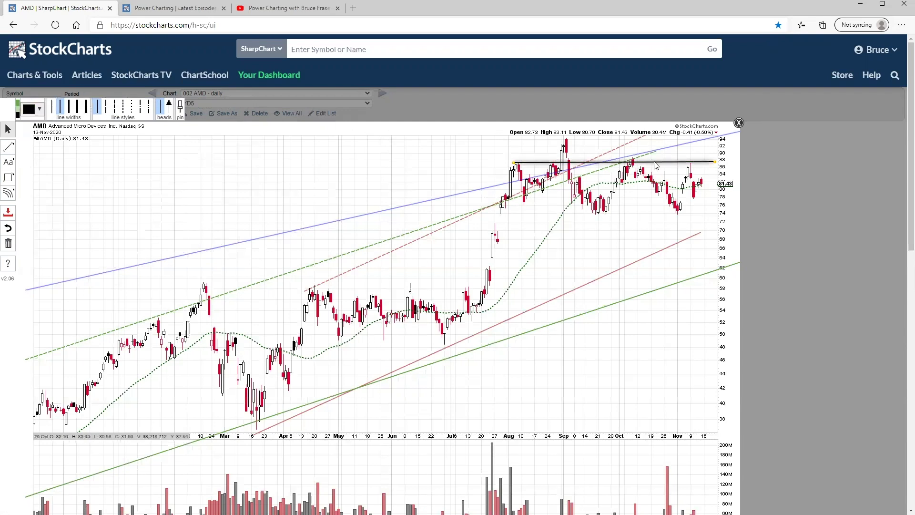
left_click_drag(654, 165, 658, 208)
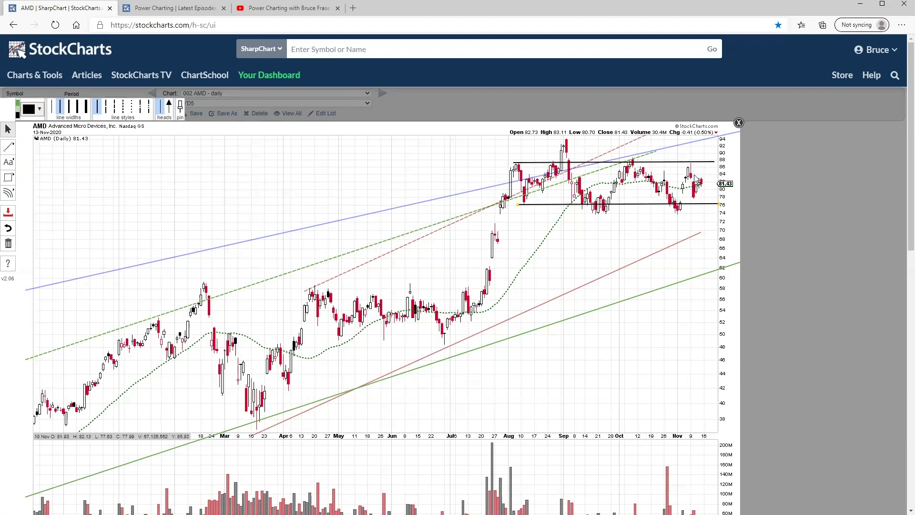
scroll(699, 201, "down", 2)
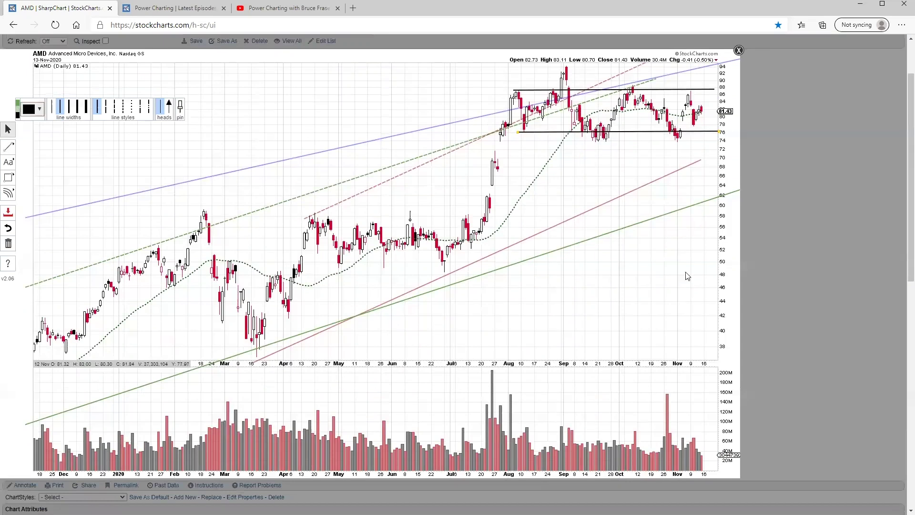